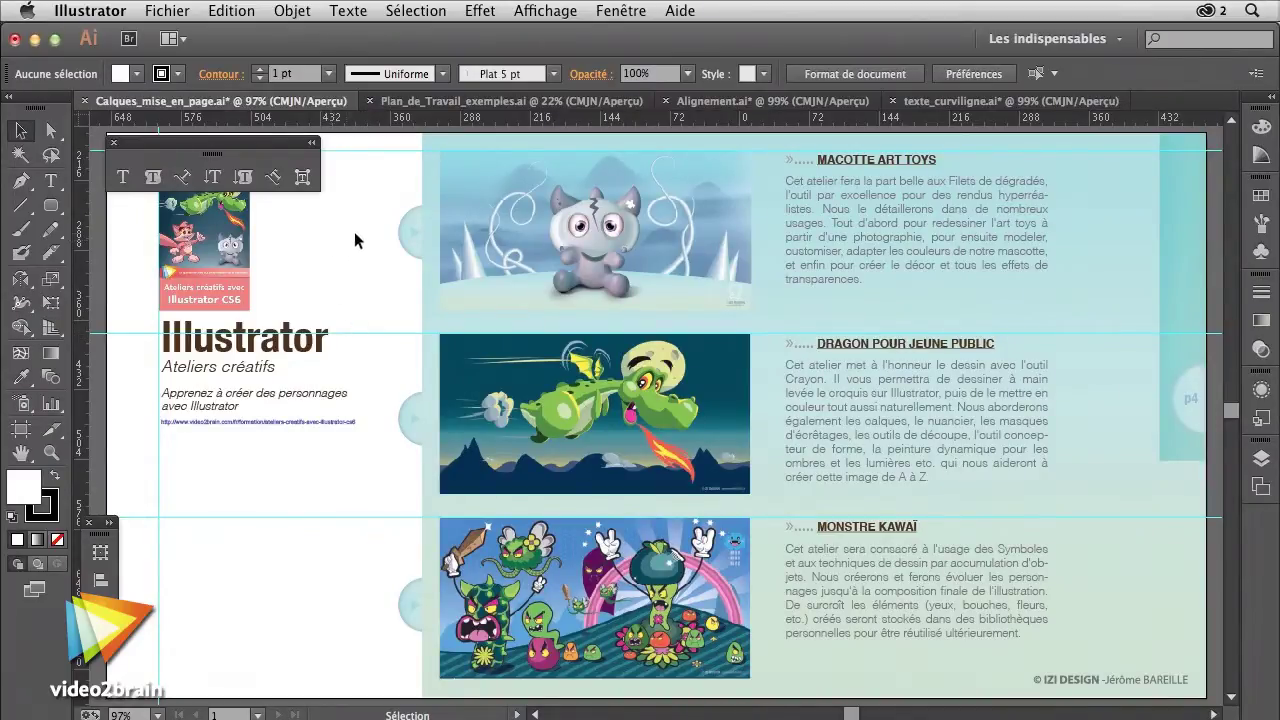
Hide and re-show the fond and Images layers, then switch to Plan_de_Travail_exemples.ai
click(1261, 459)
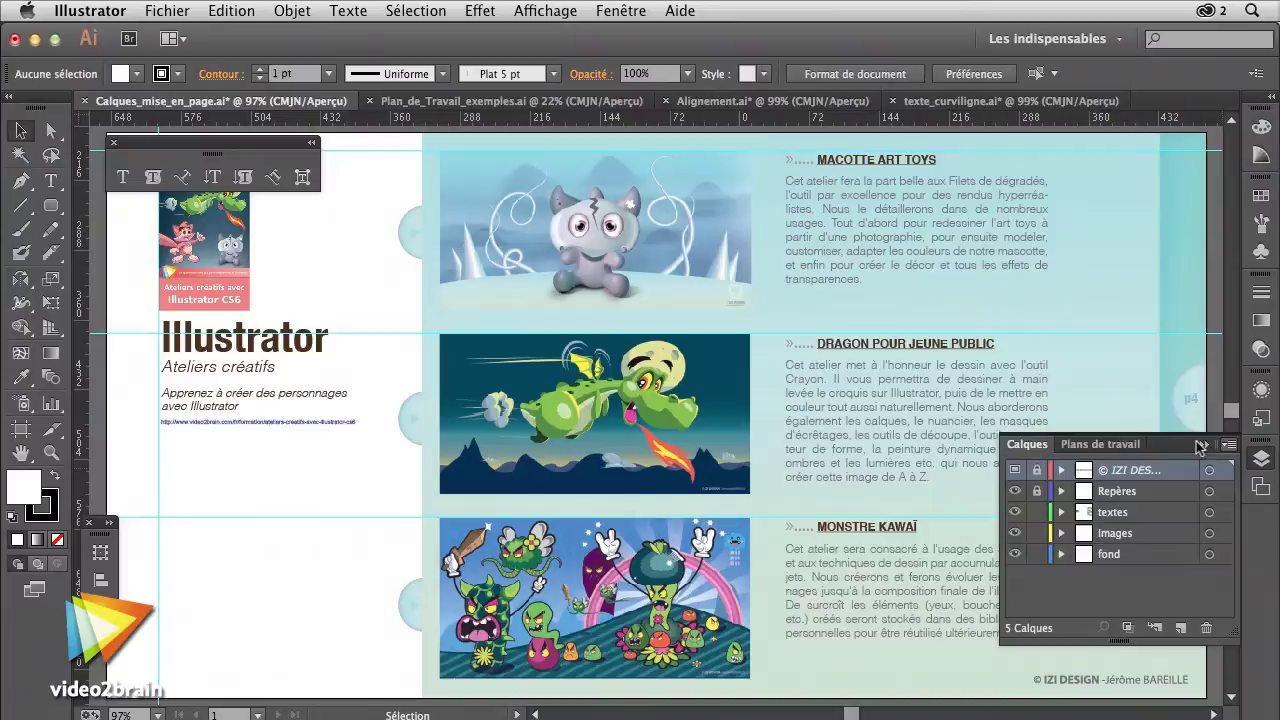
click(1015, 554)
click(1015, 533)
click(1015, 554)
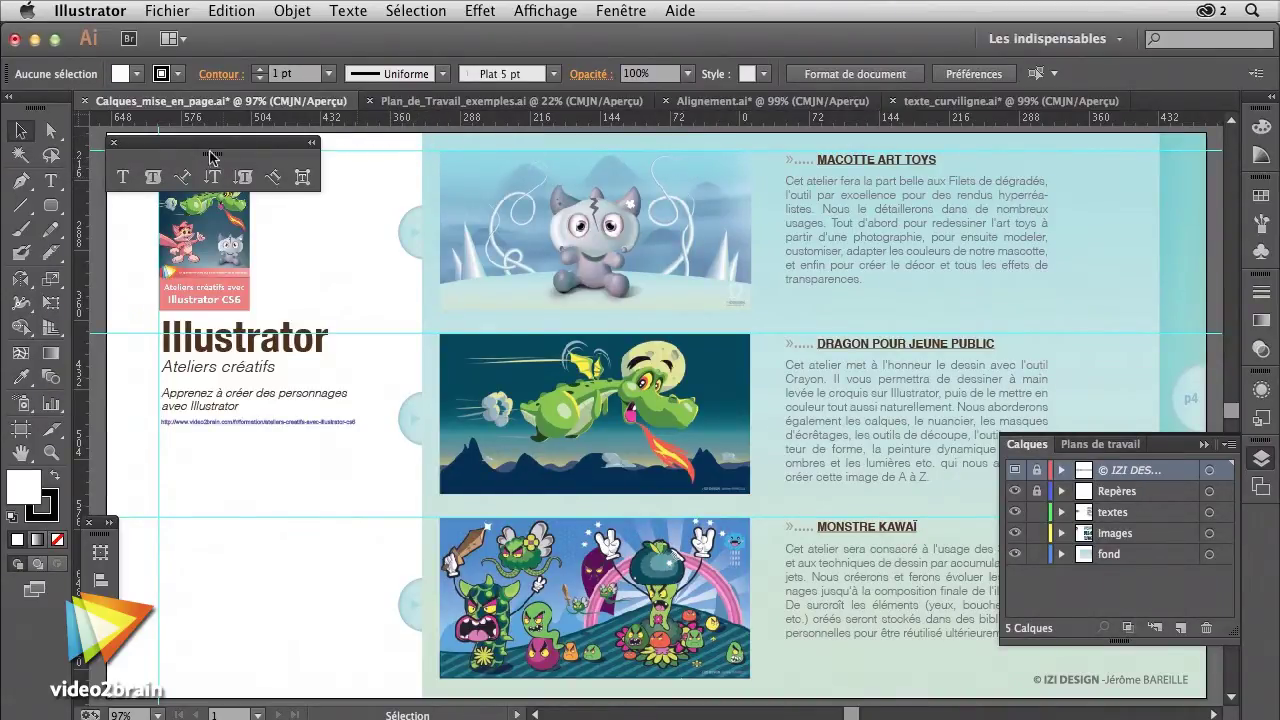
click(452, 102)
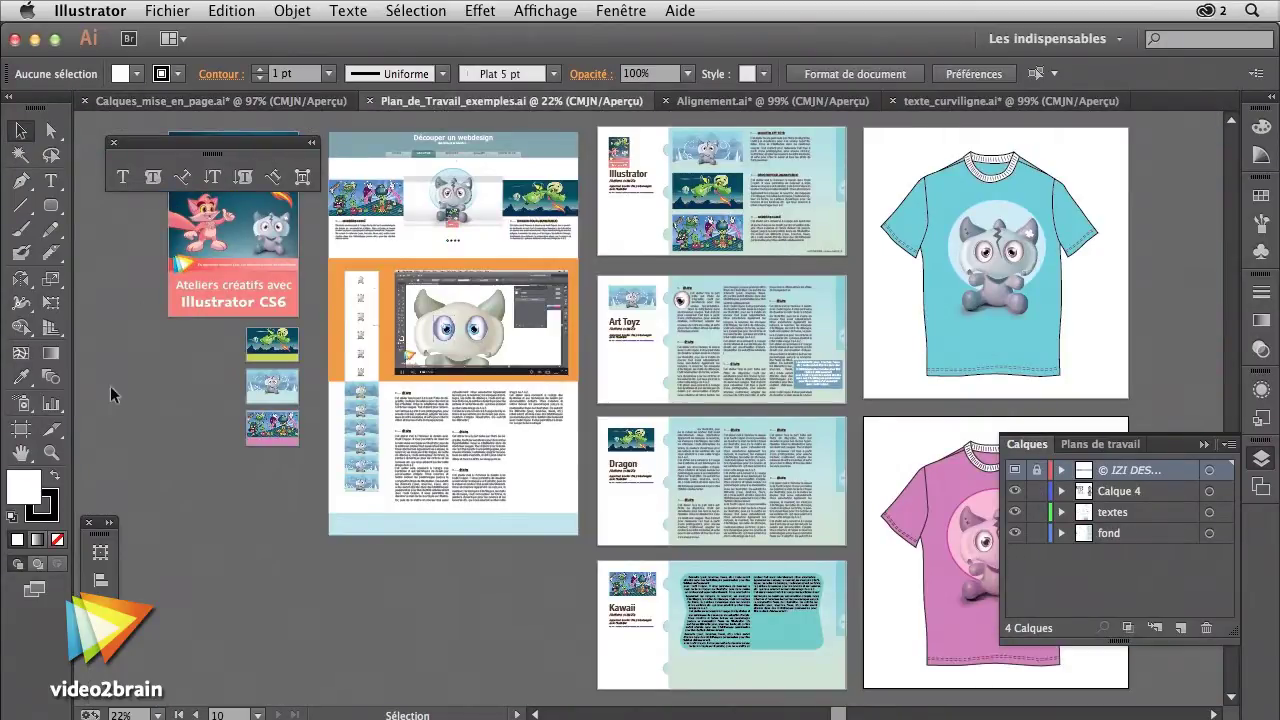
Dismiss the floating type tools and move from Alignement.ai to the texte_curviligne.ai document
click(115, 146)
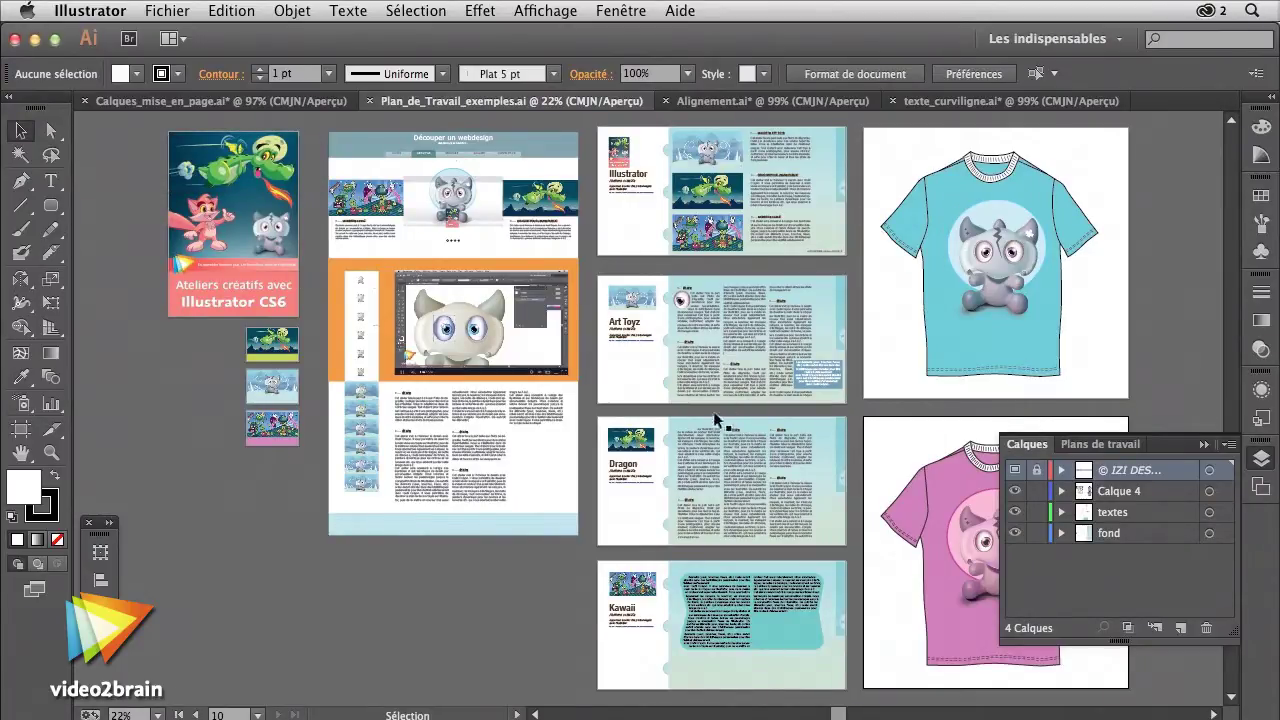
click(724, 103)
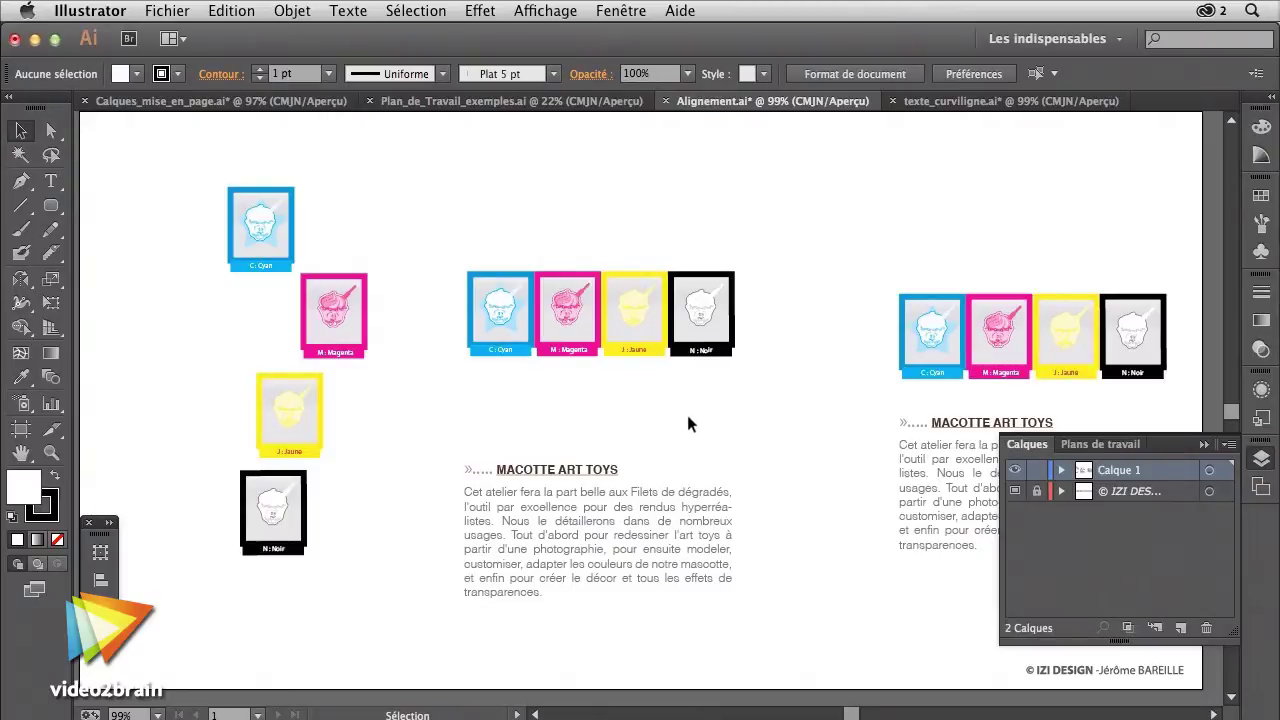
click(950, 103)
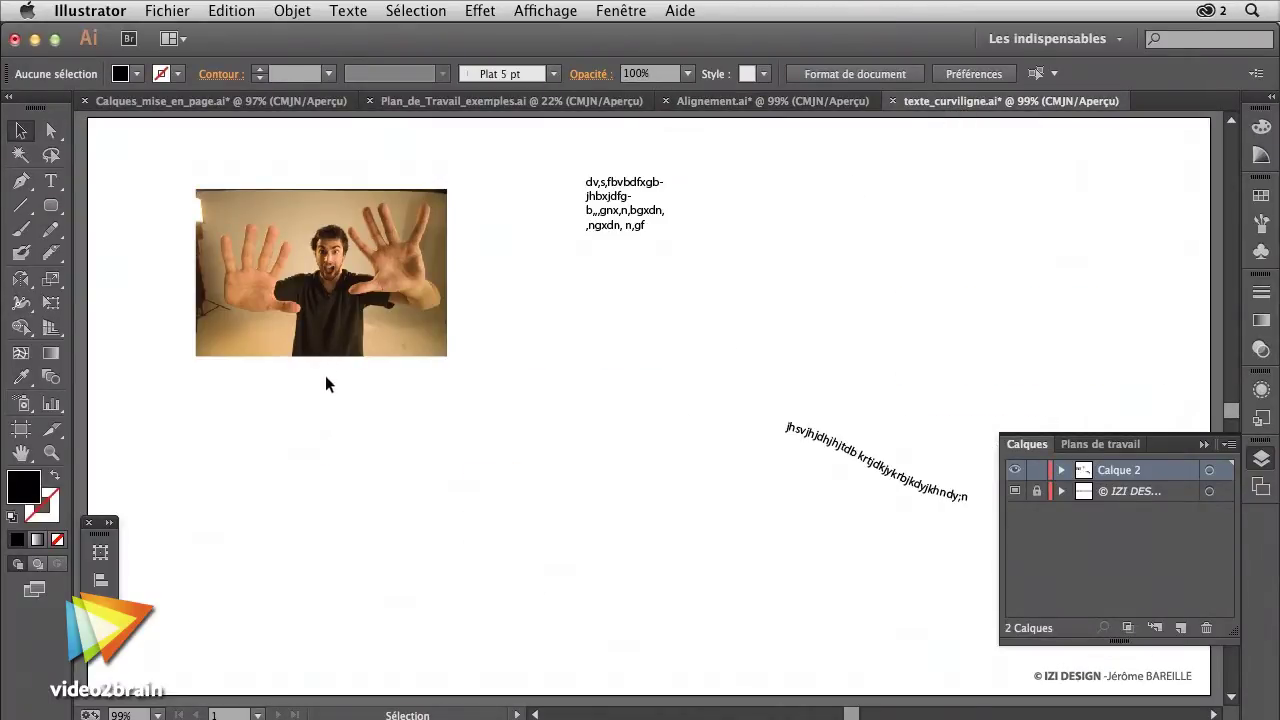
Widen and shorten the area text box so its paragraph reflows onto three lines
click(627, 214)
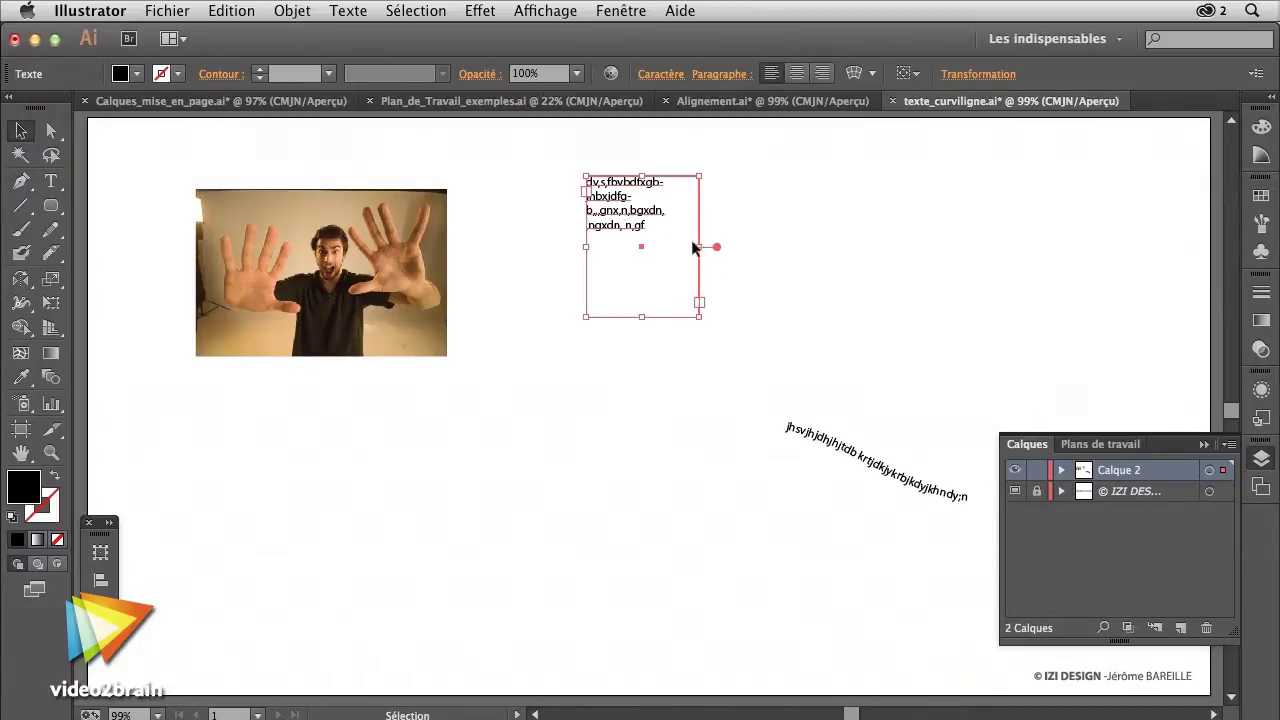
drag(698, 316, 678, 310)
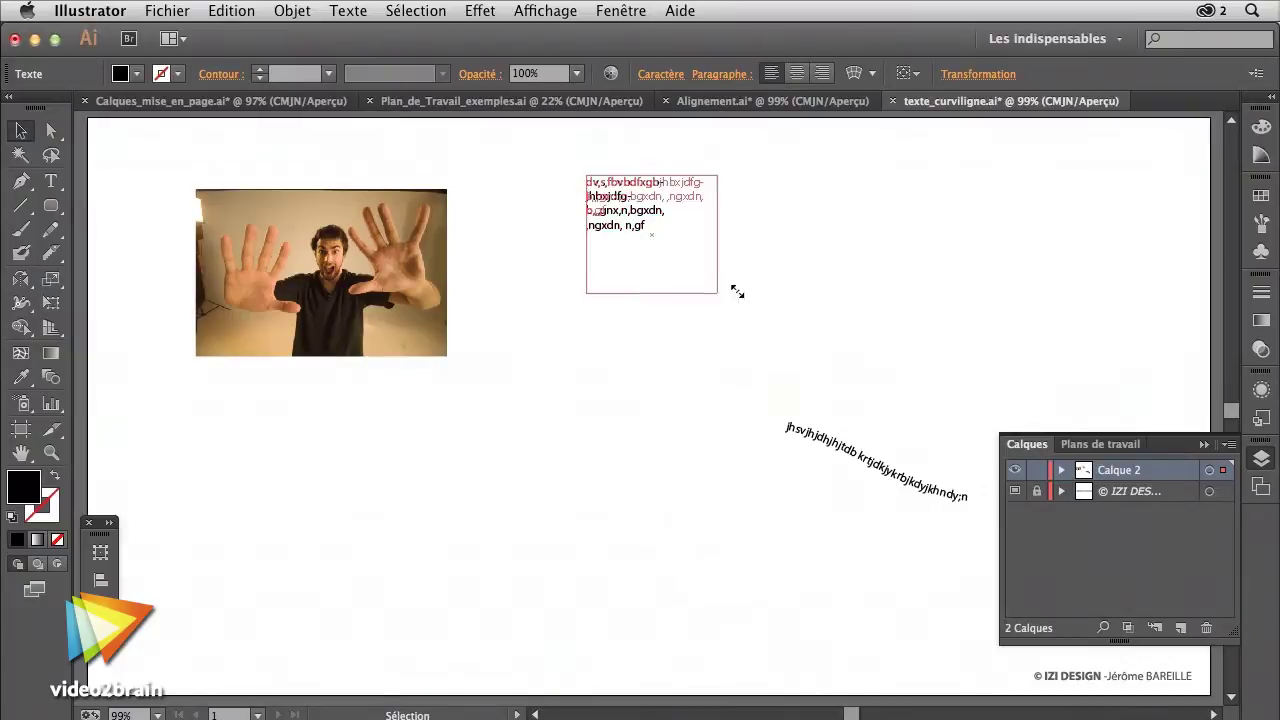
drag(678, 310, 721, 280)
Slide the curved text's starting point along its path, then deselect it
click(803, 437)
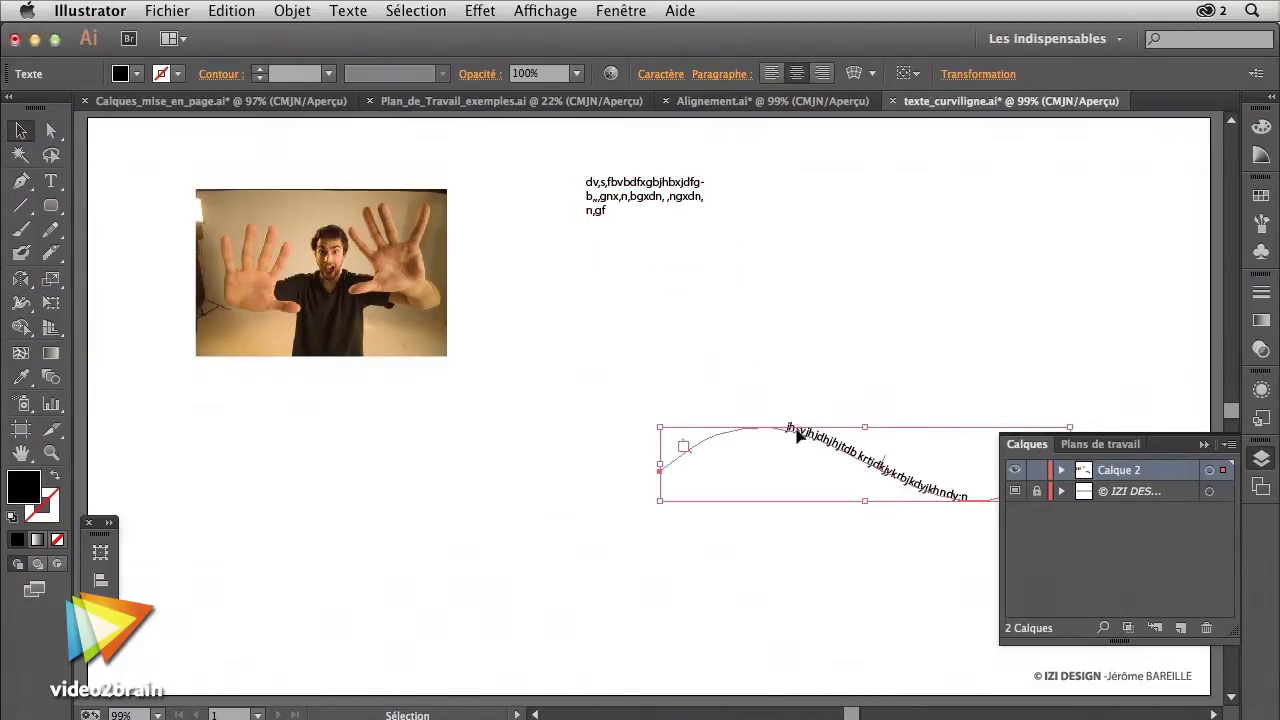
click(1204, 444)
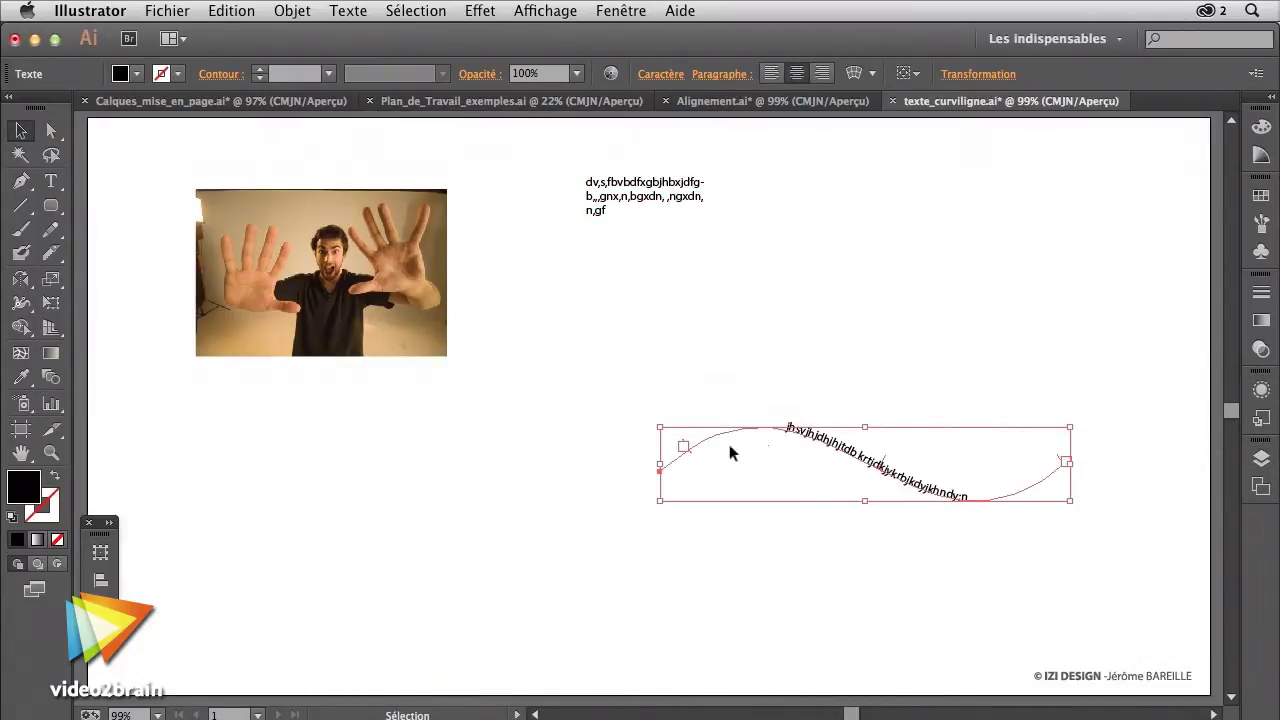
drag(696, 449, 682, 448)
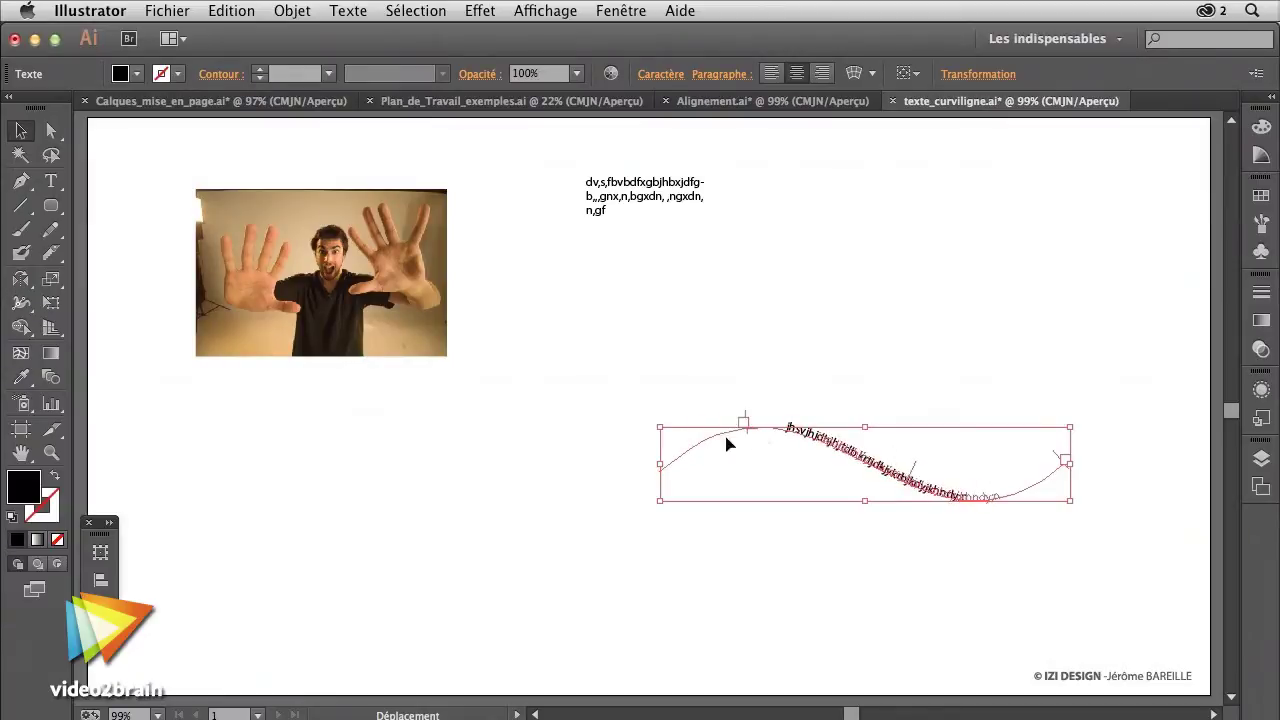
click(732, 404)
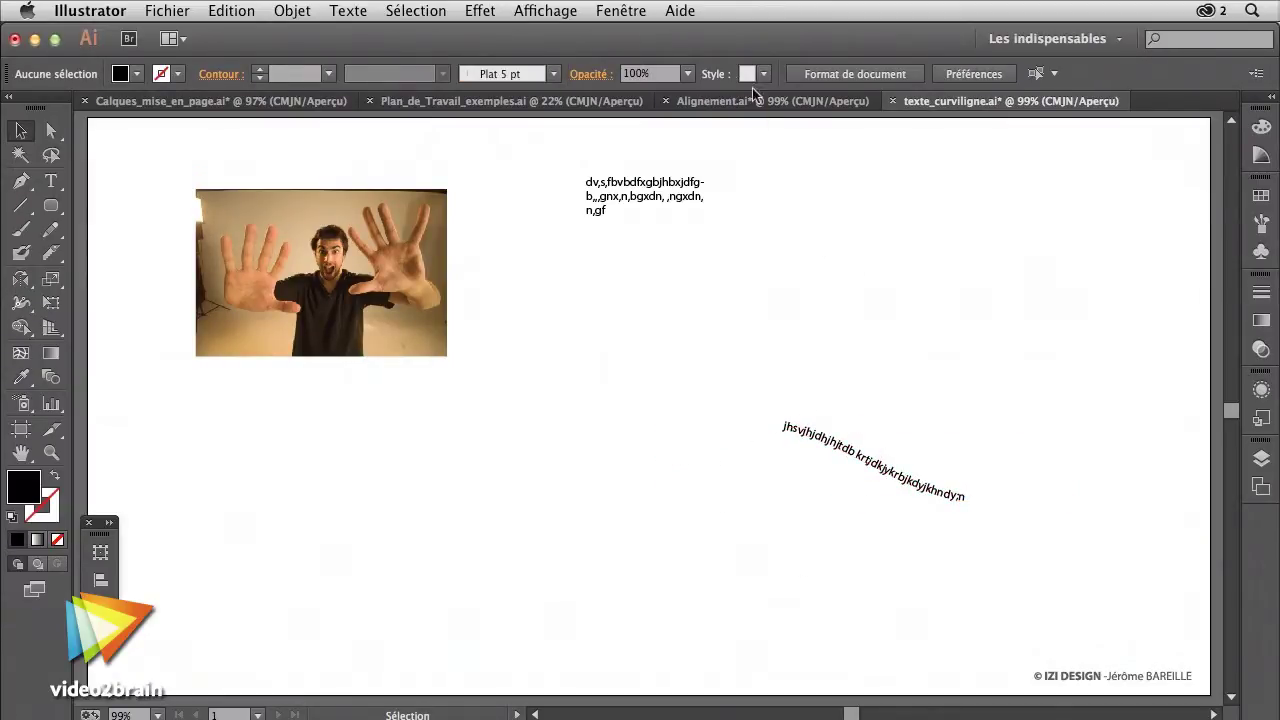
click(681, 193)
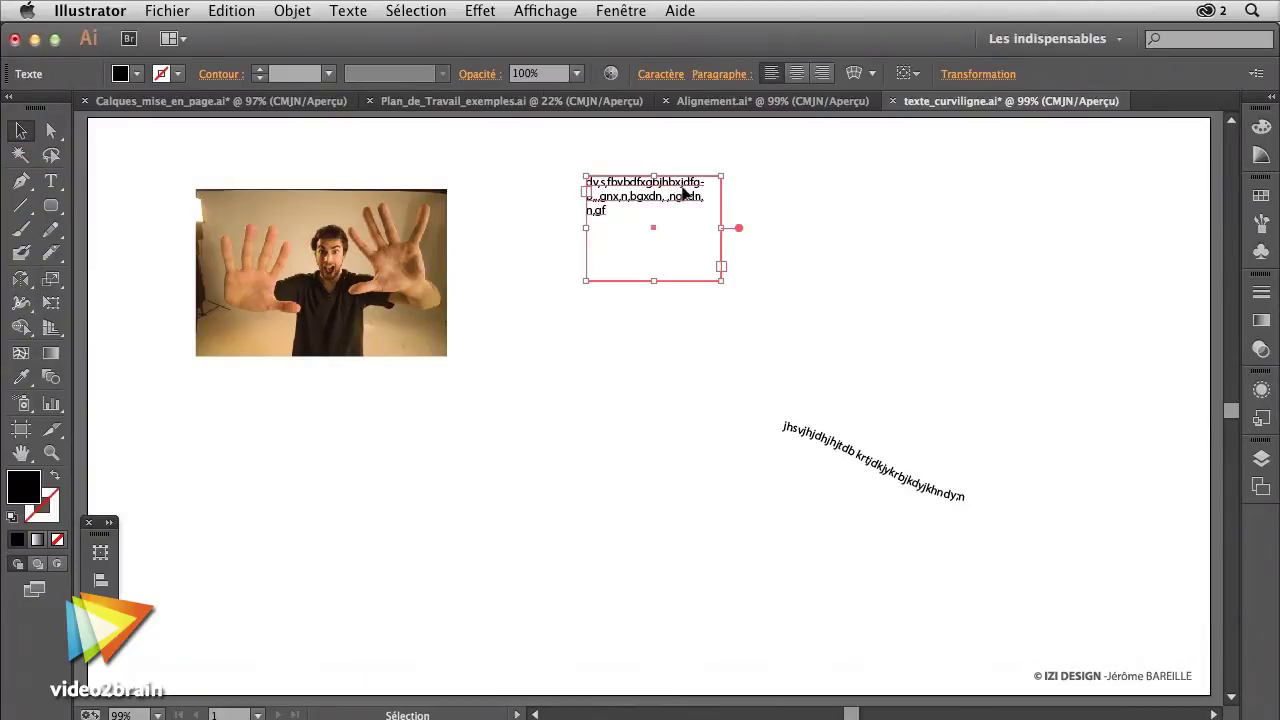
click(674, 80)
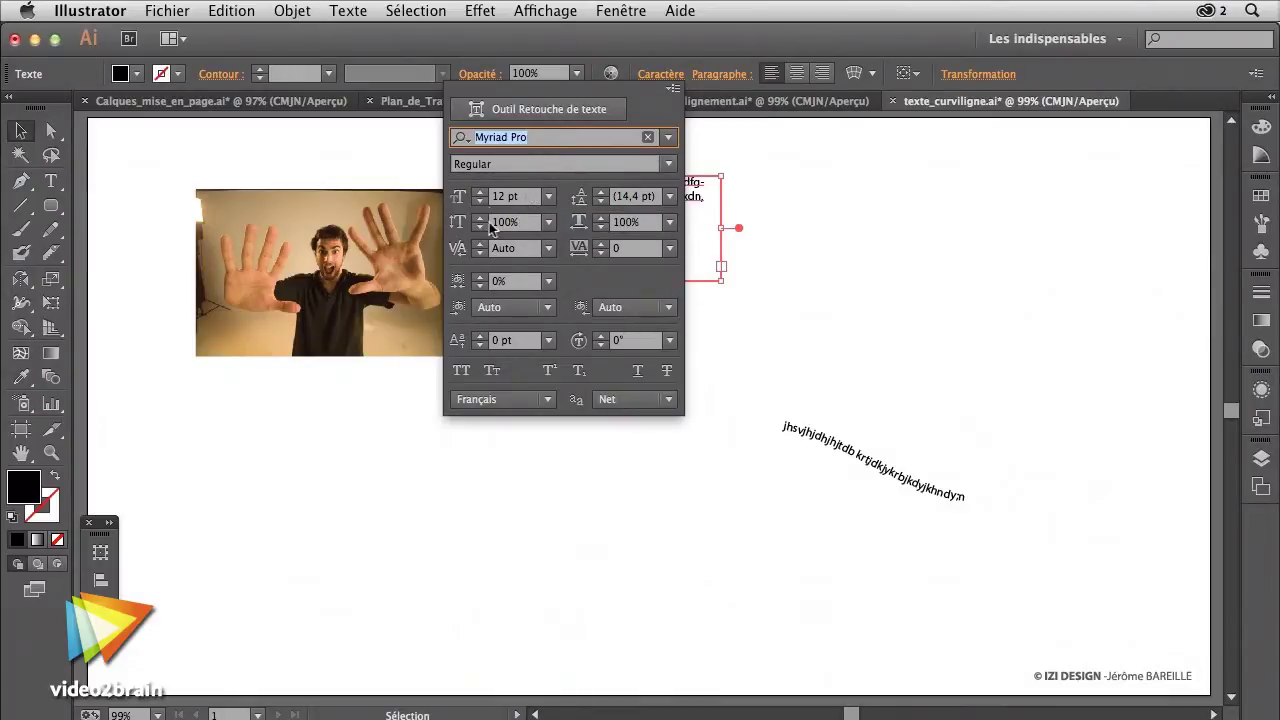
click(717, 80)
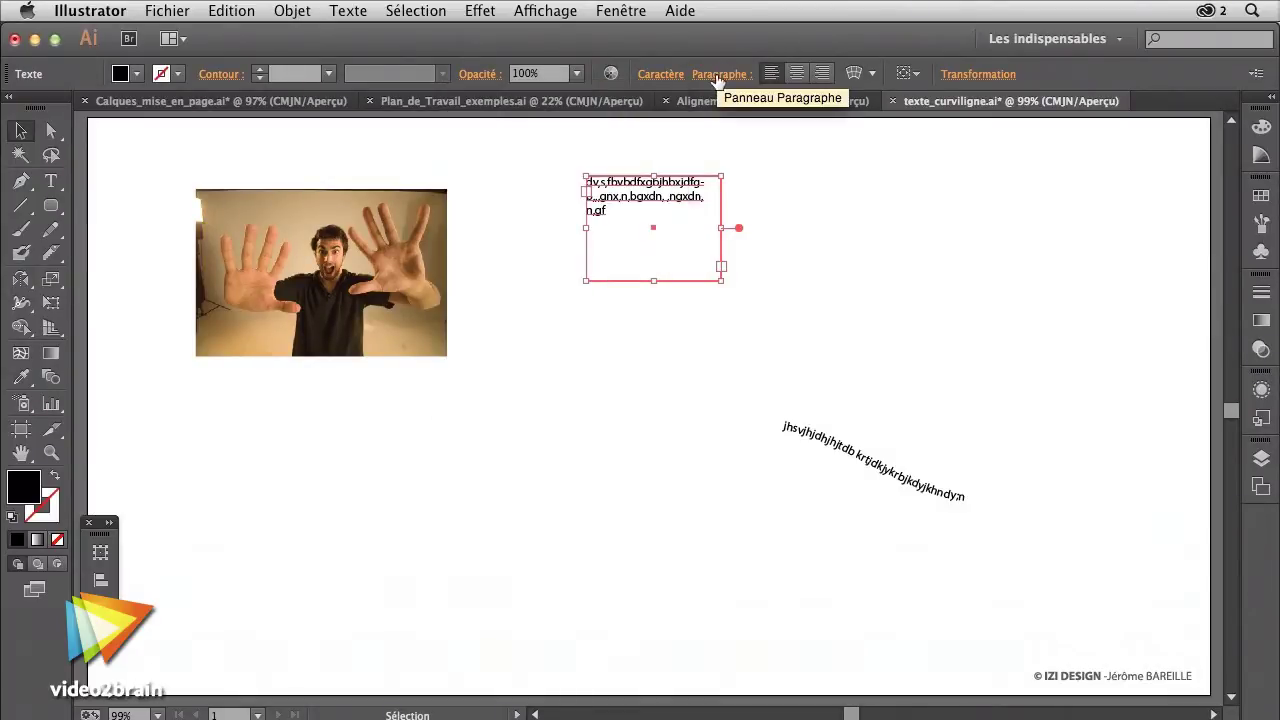
click(717, 80)
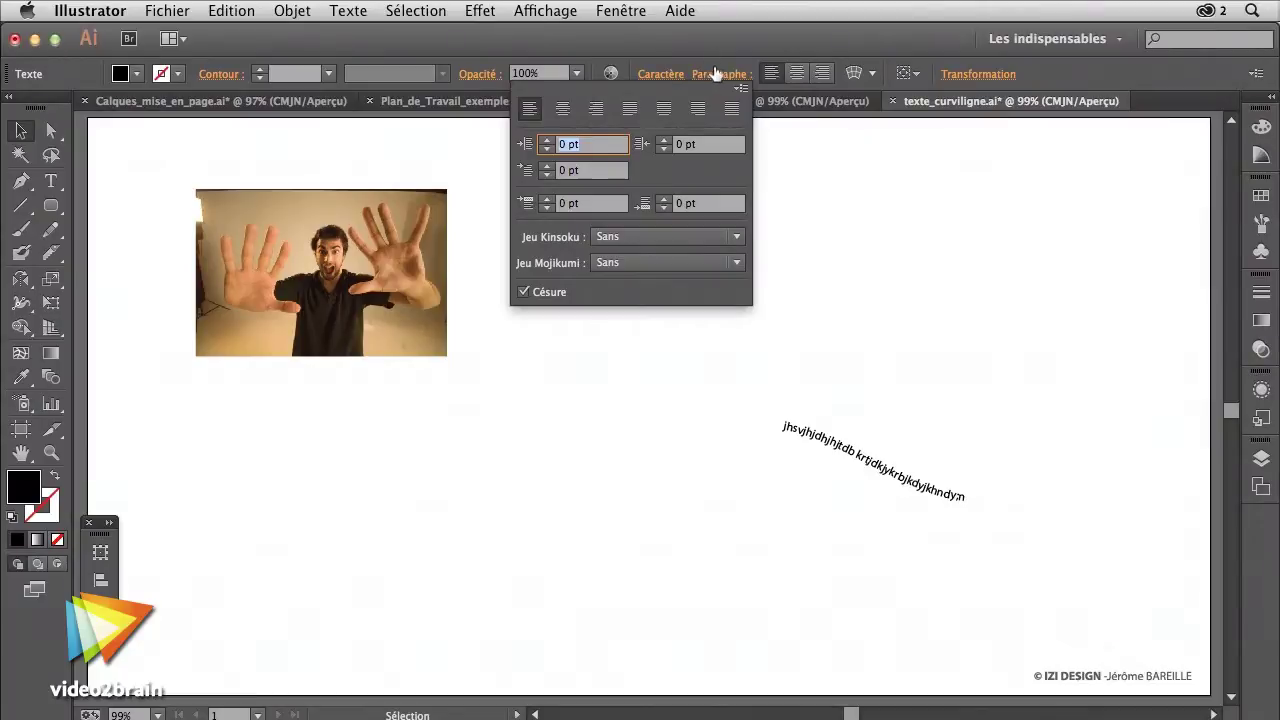
click(717, 78)
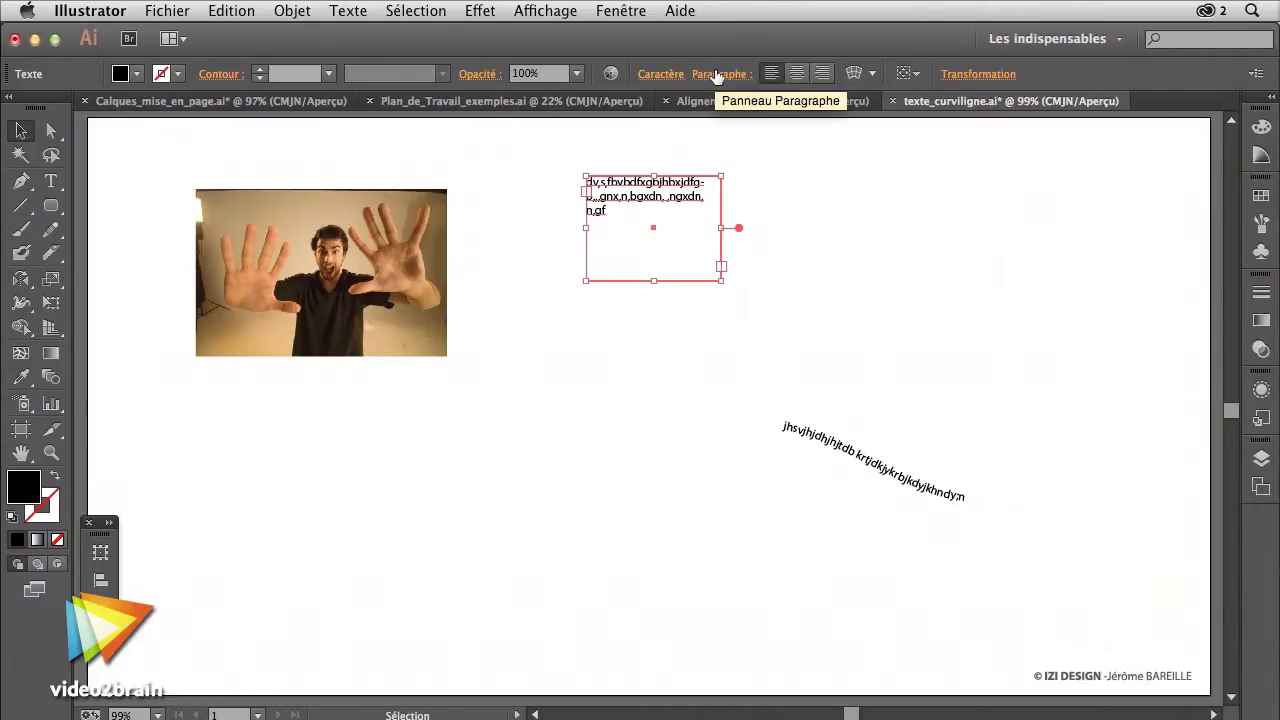
click(806, 182)
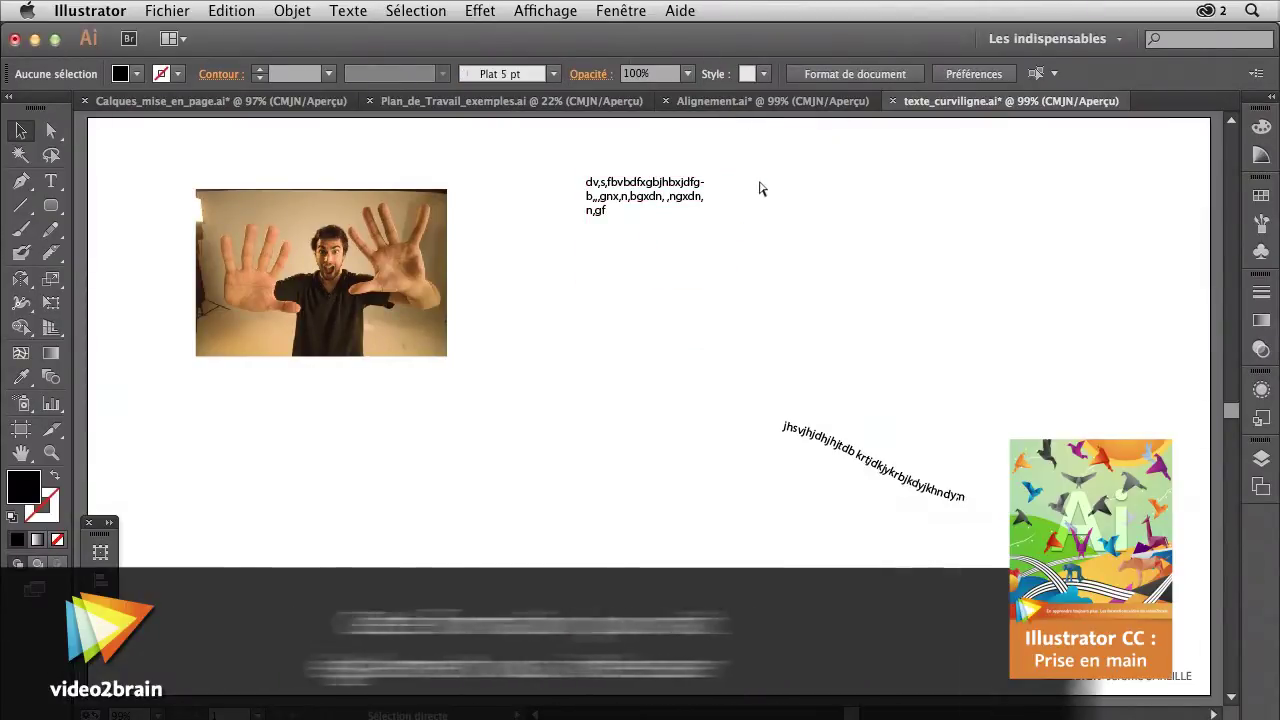
key(super+Tab)
In InDesign, select the cyan mascot artwork frame, then switch to Sans titre-3
click(262, 392)
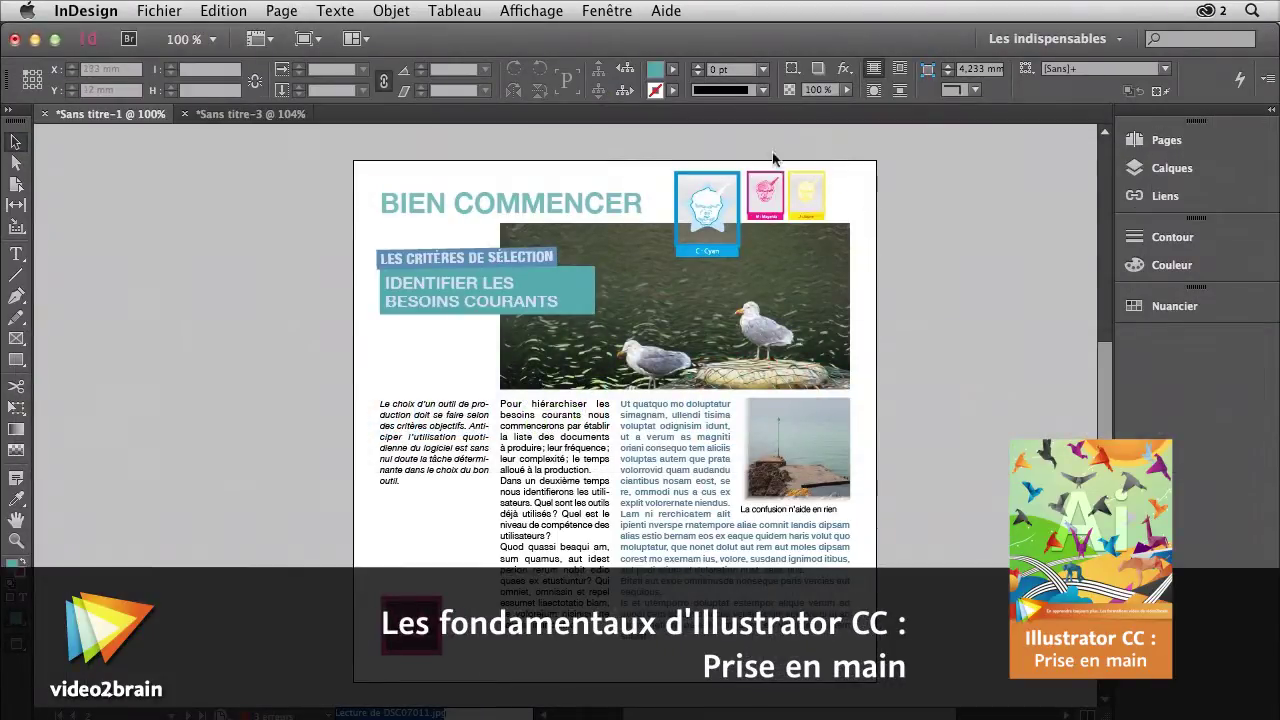
click(715, 238)
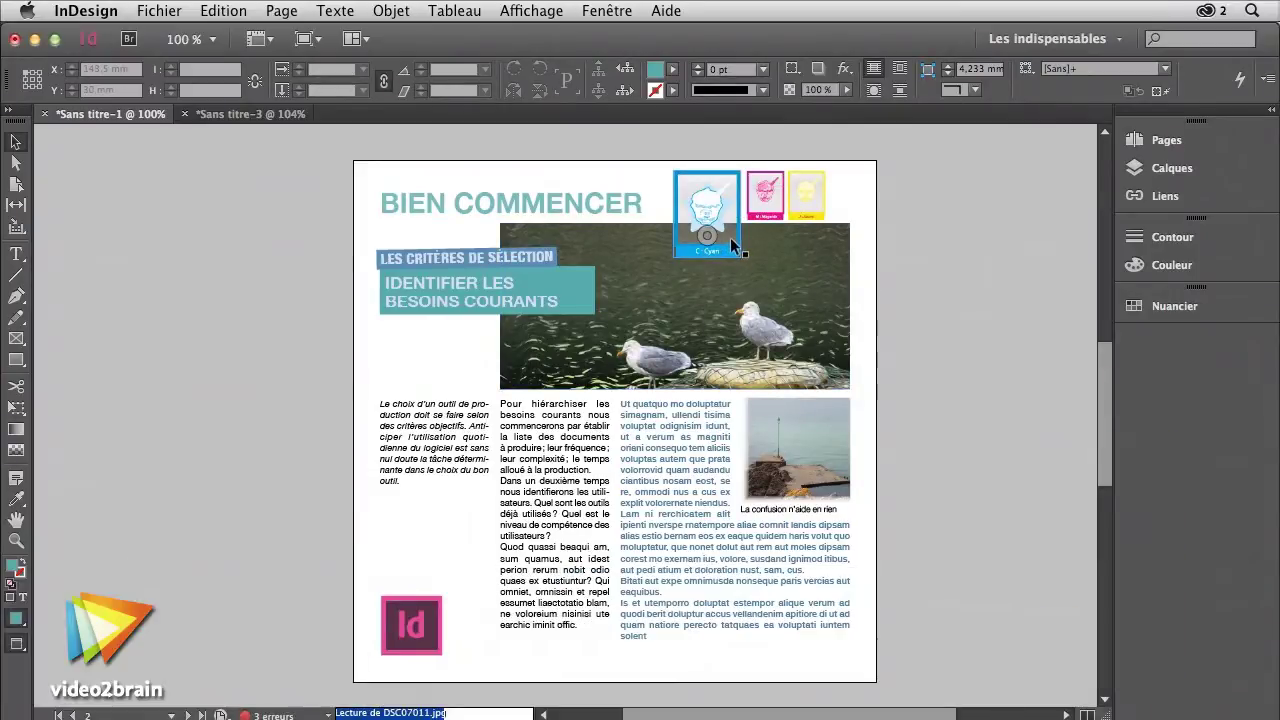
click(728, 240)
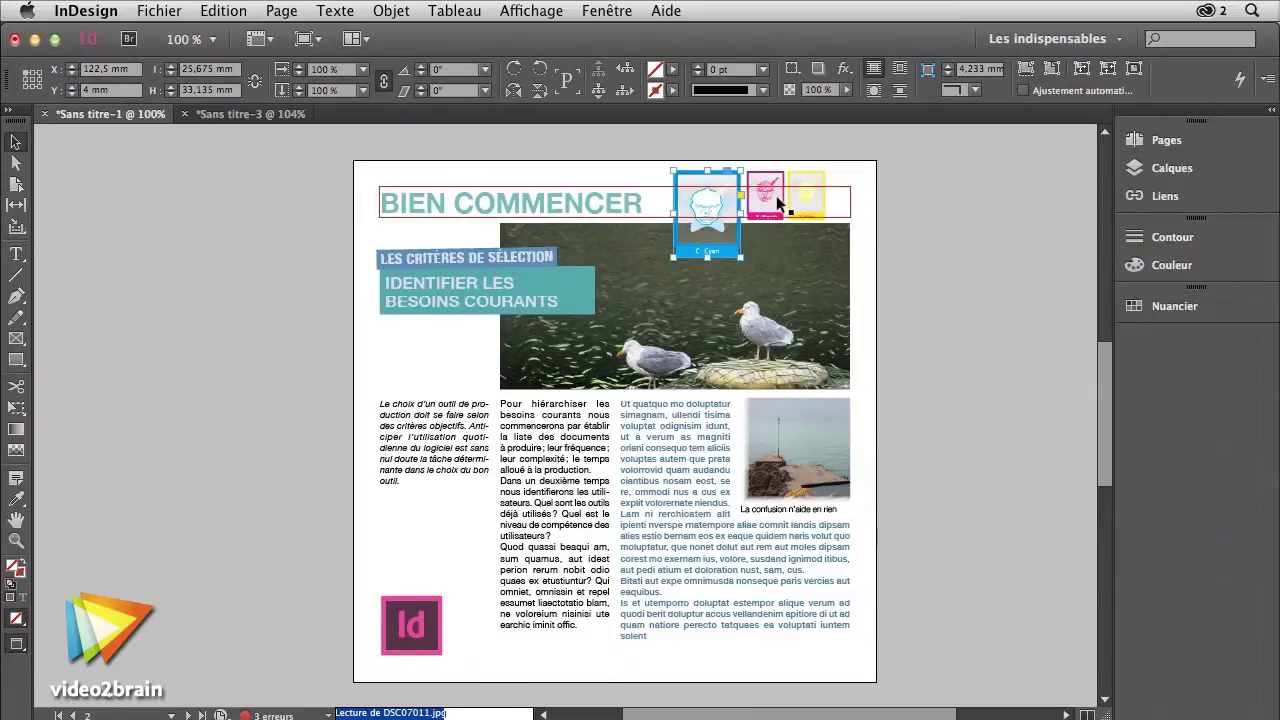
click(217, 116)
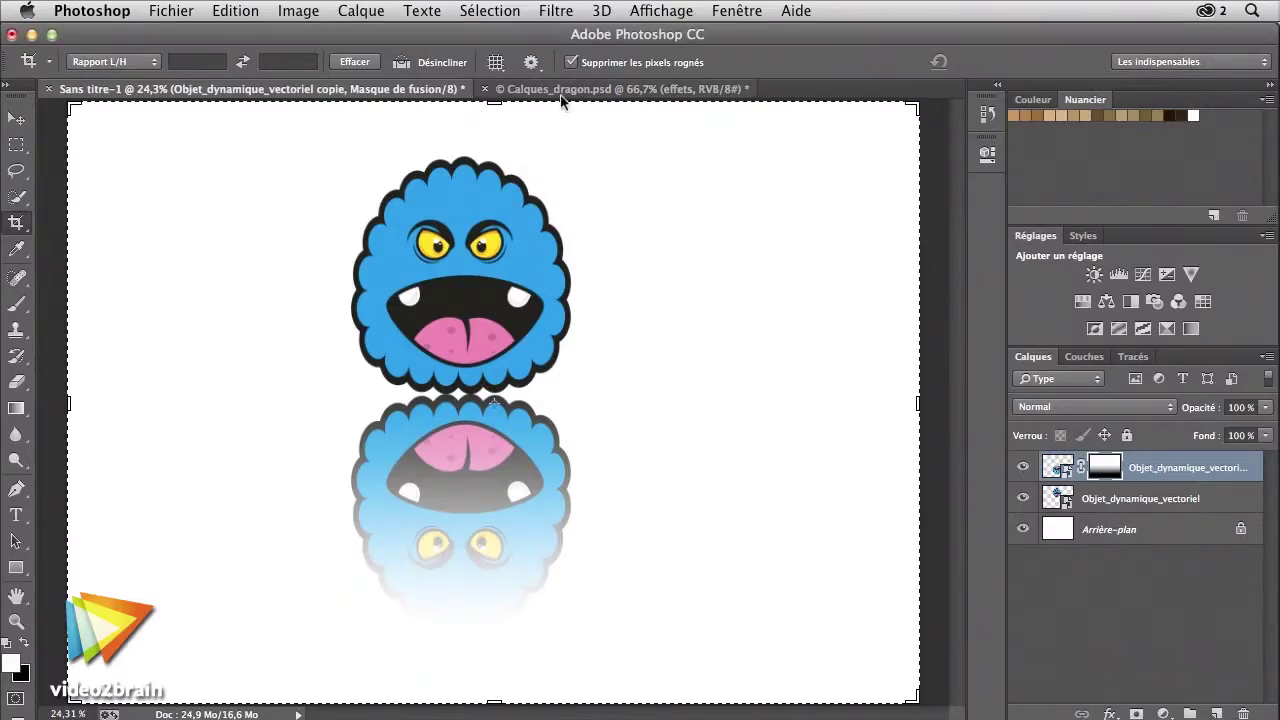
Toggle the Dragon group's visibility in Calques_dragon.psd, then return to Sans titre-1 with the Move tool
click(560, 90)
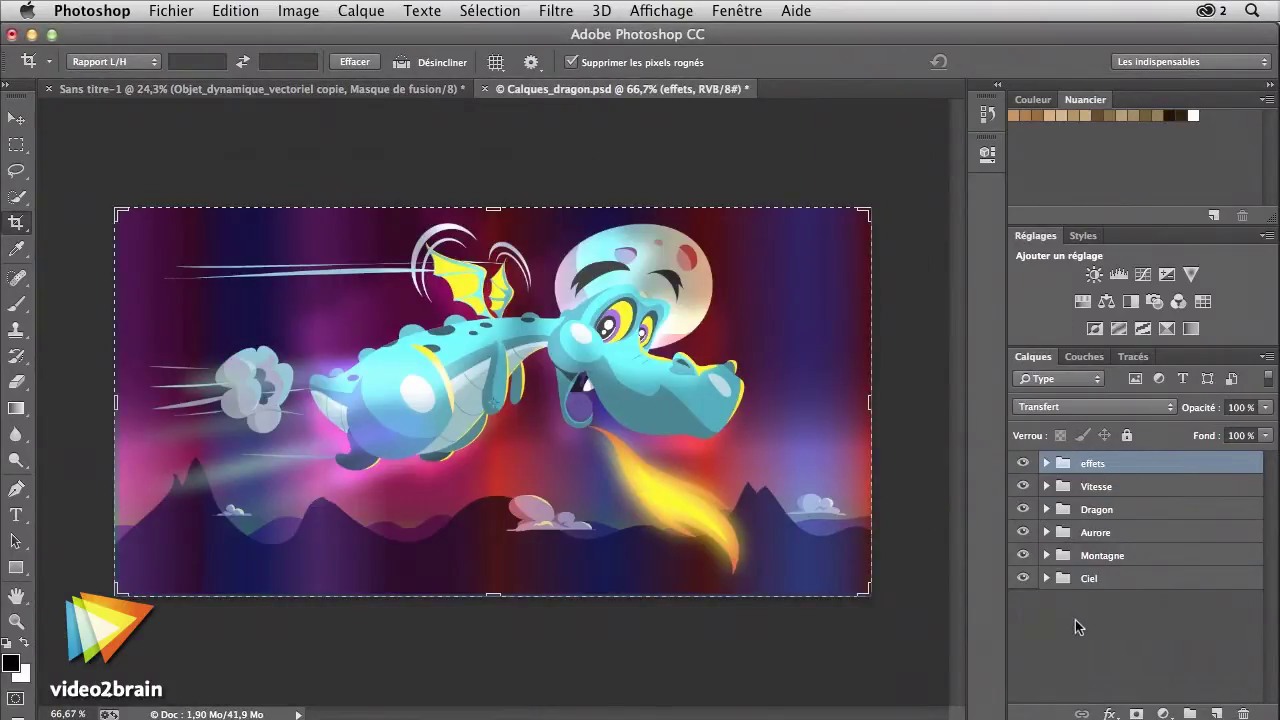
click(1024, 509)
click(1024, 509)
click(1024, 488)
click(1024, 509)
click(378, 96)
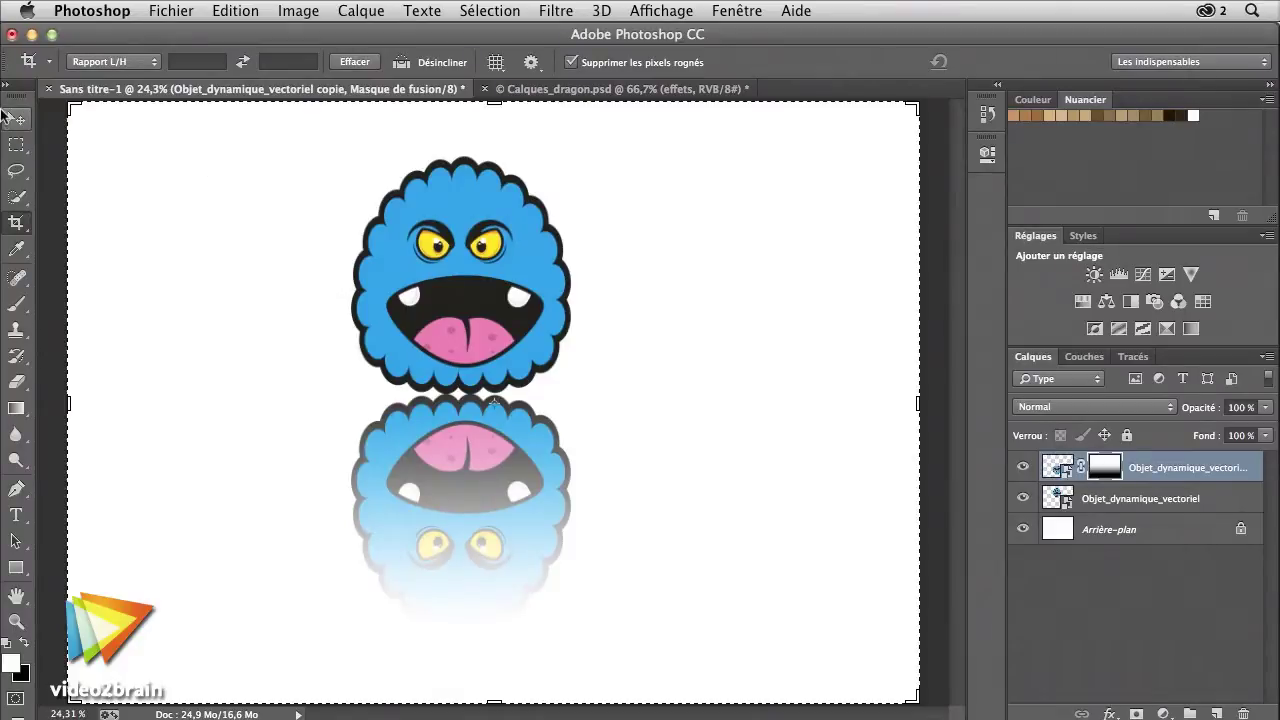
click(14, 120)
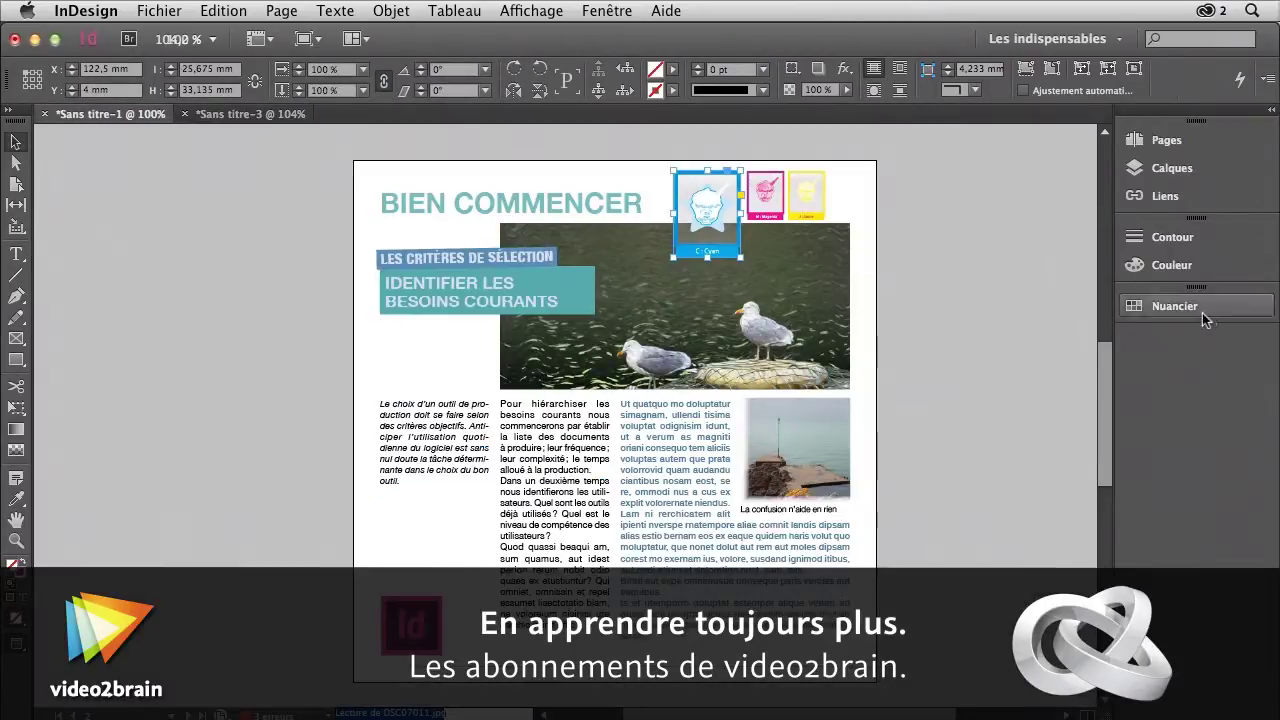
Show the Nuancier swatches and scroll to PANTONE 3015 EC and the Groupe 1 tints
click(1165, 306)
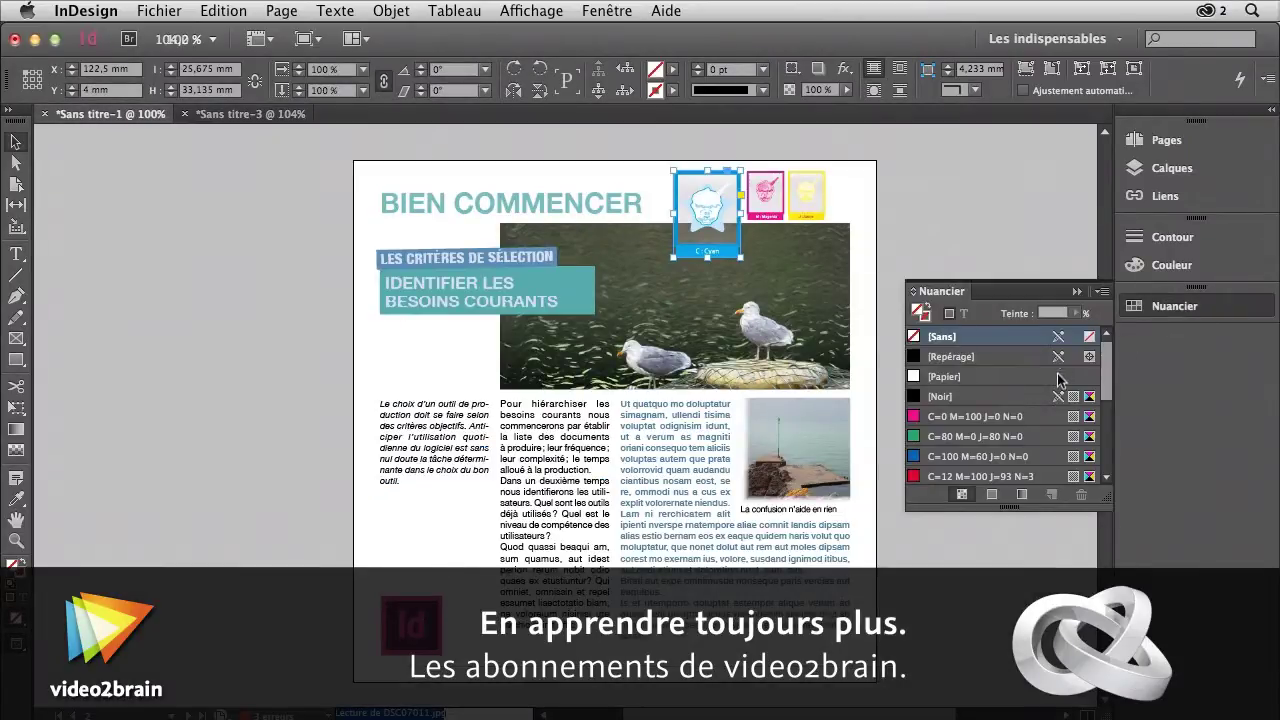
scroll(1103, 410, down, 5)
scroll(1103, 412, down, 2)
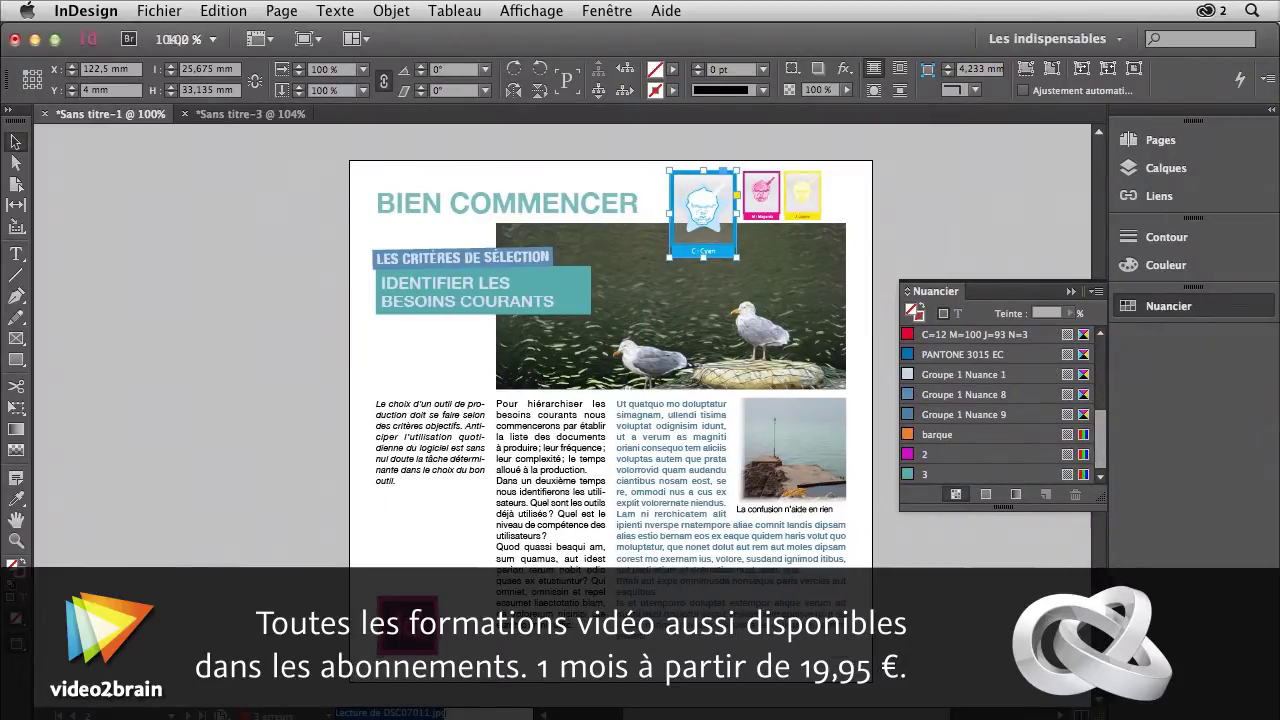